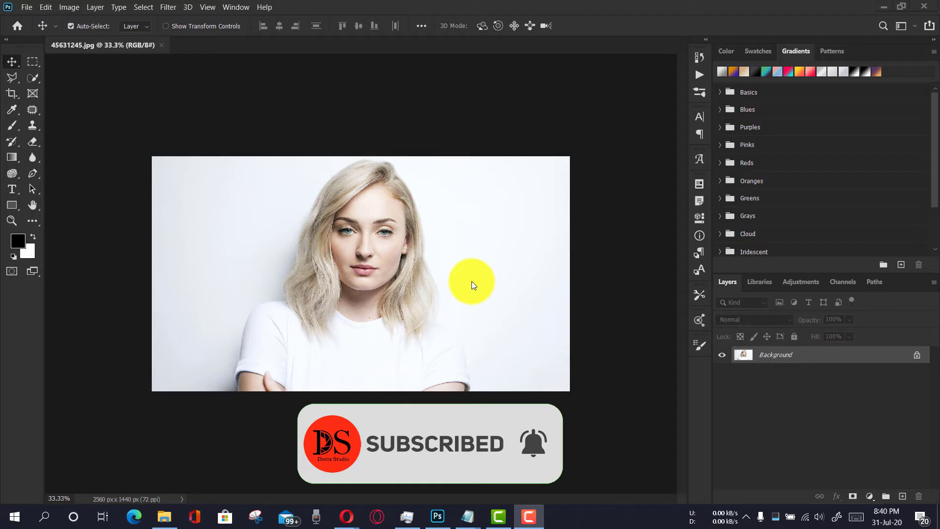
Show the Actions panel beside the open portrait photo 45631245.jpg.
{"action": "left_click", "coordinate": [701, 78]}
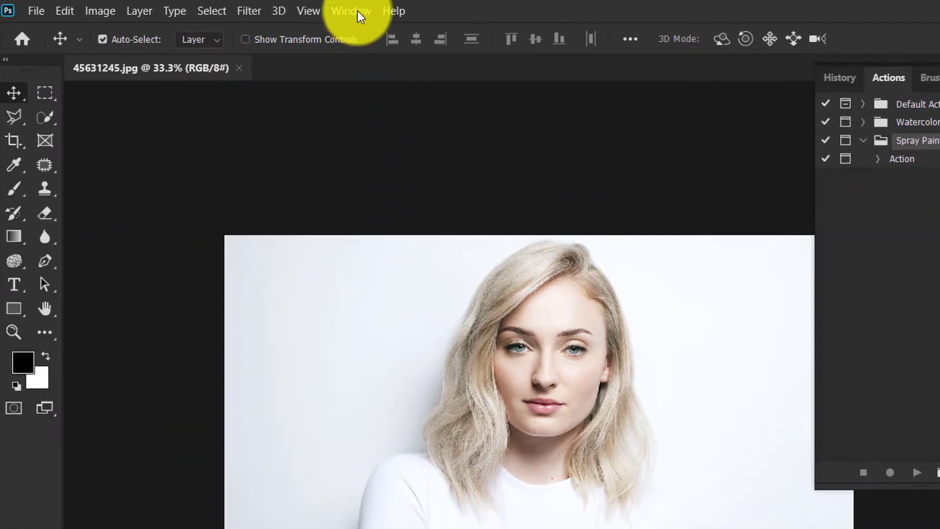
Bring the Actions panel back into view with Alt+F9 and open its options menu.
{"action": "left_click", "coordinate": [121, 11]}
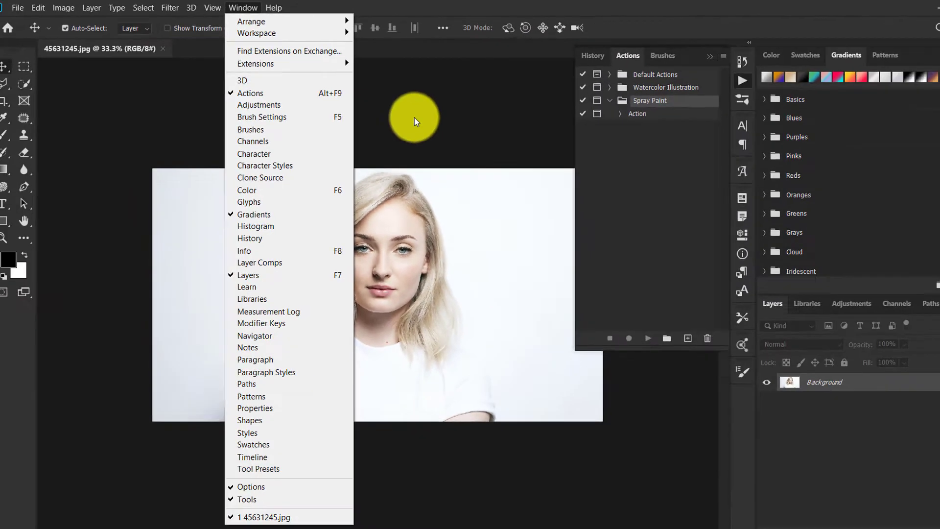
{"action": "left_click", "coordinate": [414, 118]}
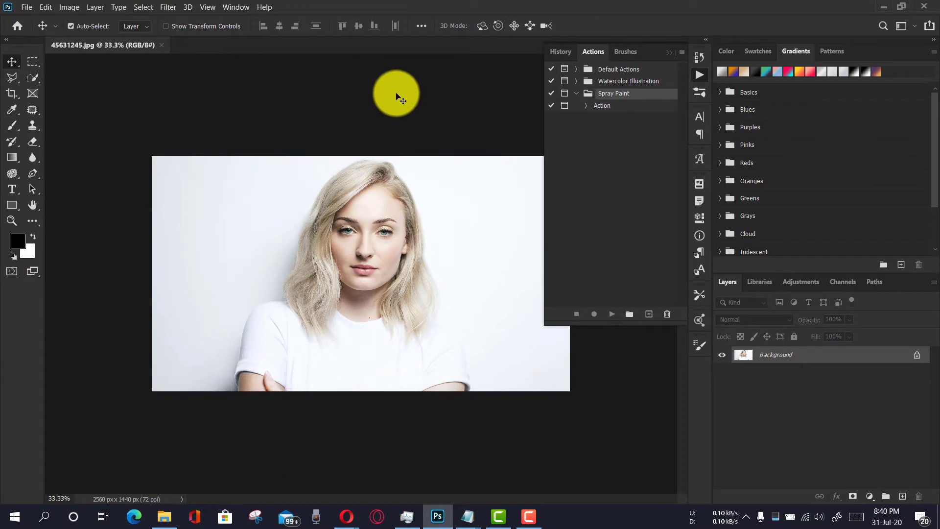
{"action": "key", "text": "alt+F9"}
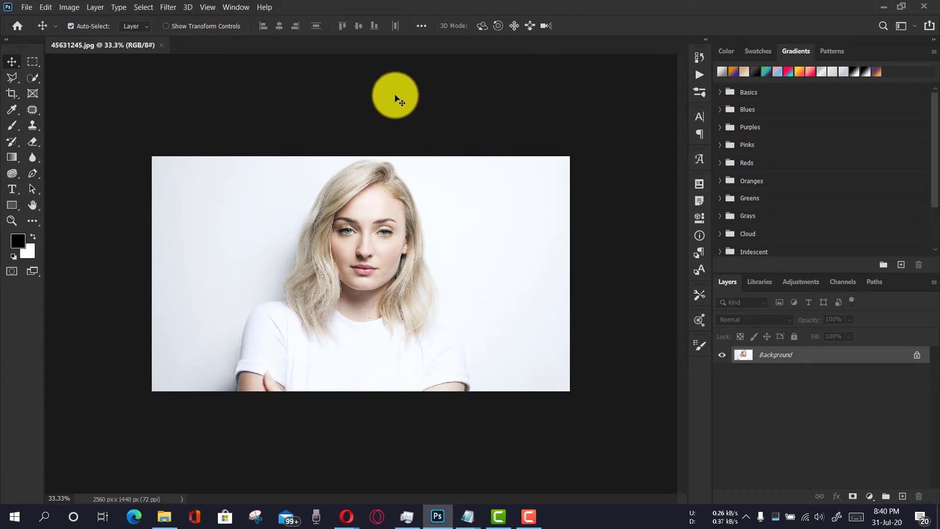
{"action": "key", "text": "alt+F9"}
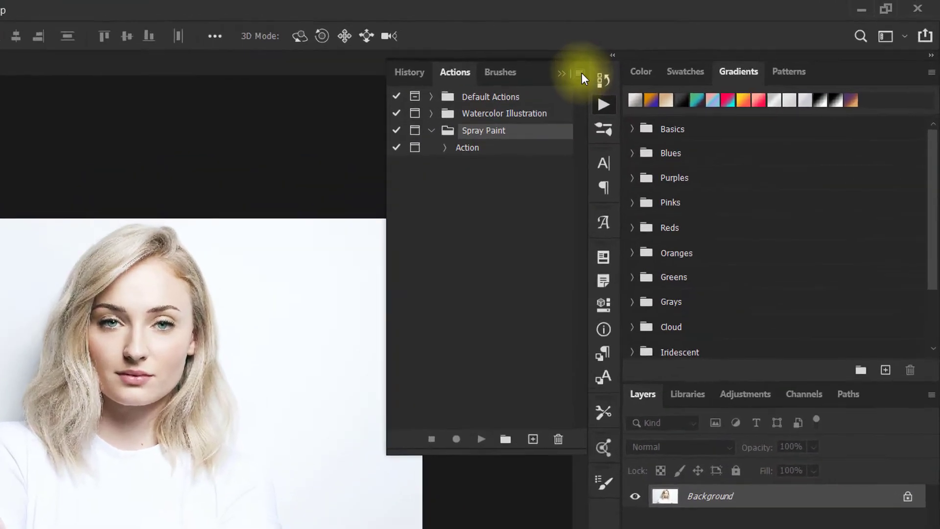
{"action": "left_click", "coordinate": [680, 52]}
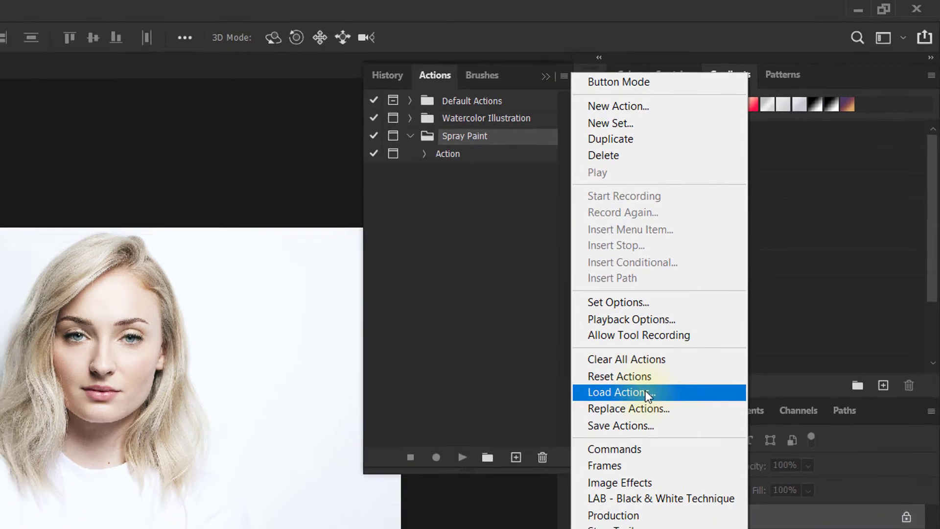
Load Painting Effect1 by DS.atn from the Desktop as a new action set.
{"action": "left_click", "coordinate": [633, 406]}
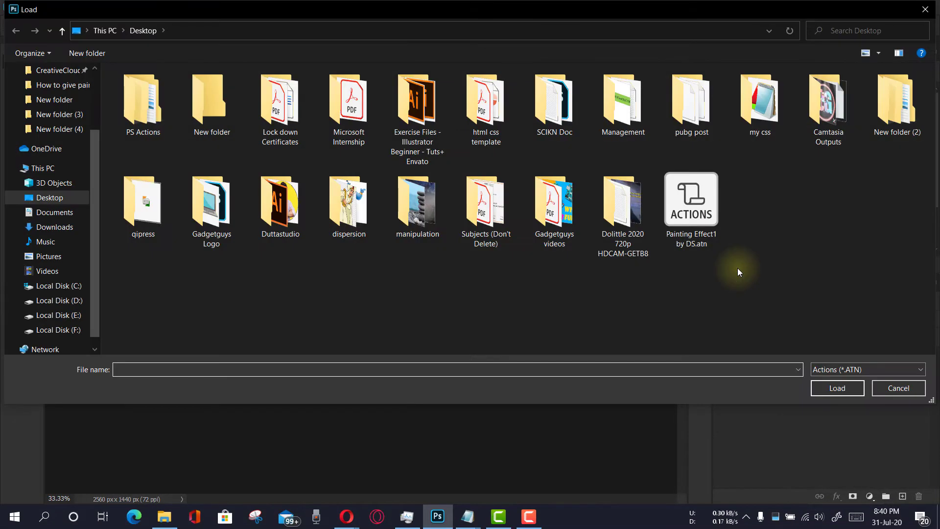
{"action": "left_click", "coordinate": [703, 217]}
{"action": "left_click", "coordinate": [836, 389]}
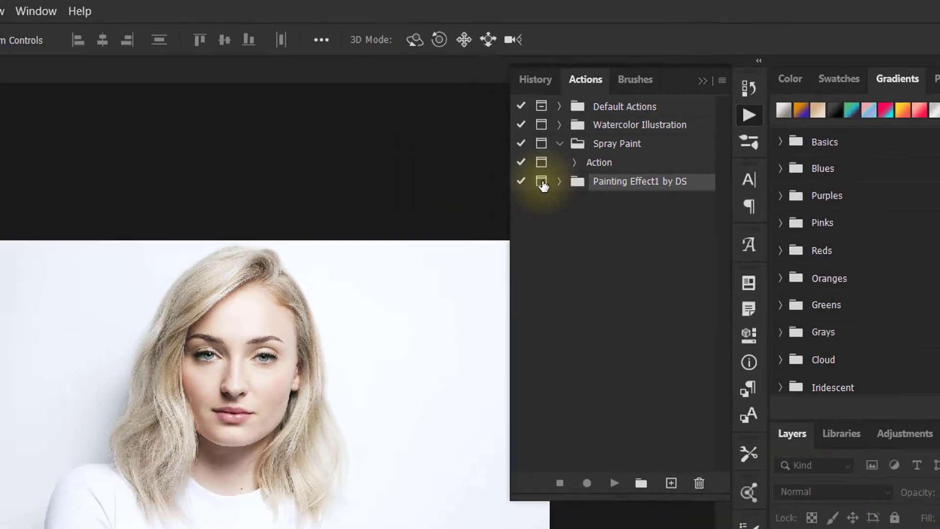
Toggle dialog pauses on the Painting Effect1 by DS set and select its Painting Effect1 by DStudio action.
{"action": "left_click", "coordinate": [542, 184]}
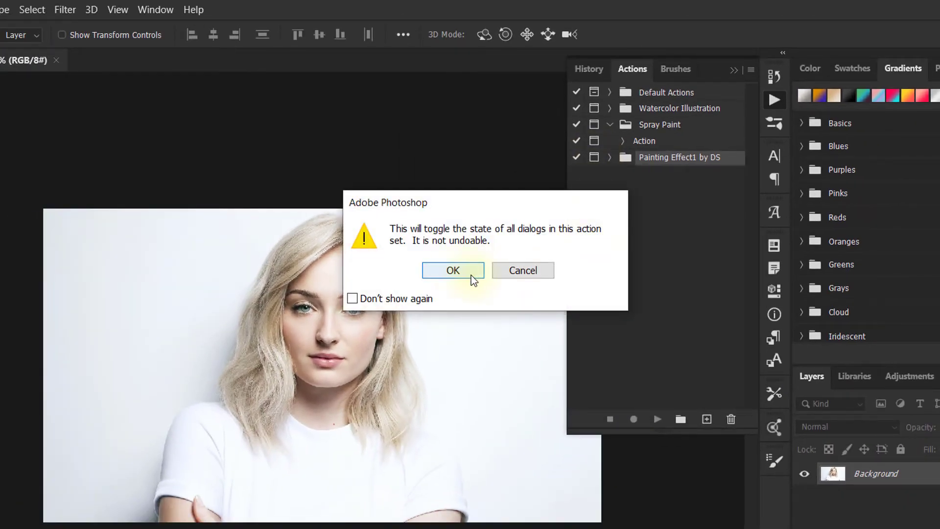
{"action": "left_click", "coordinate": [471, 274]}
{"action": "left_click", "coordinate": [594, 157]}
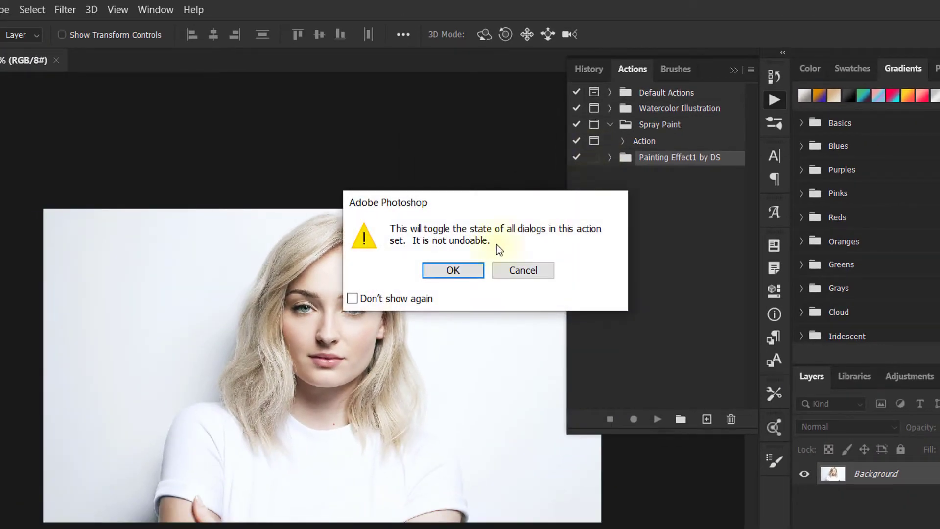
{"action": "left_click", "coordinate": [471, 269]}
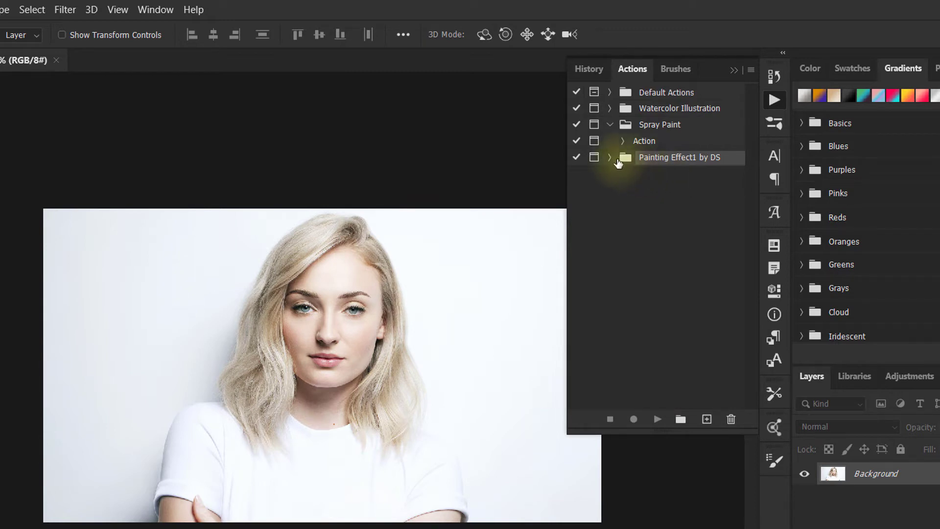
{"action": "left_click", "coordinate": [610, 158]}
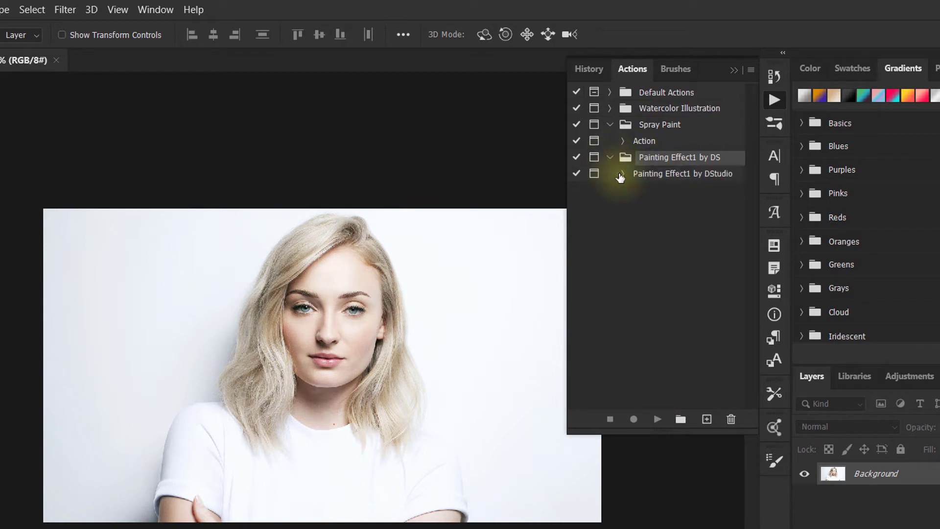
{"action": "left_click", "coordinate": [656, 175]}
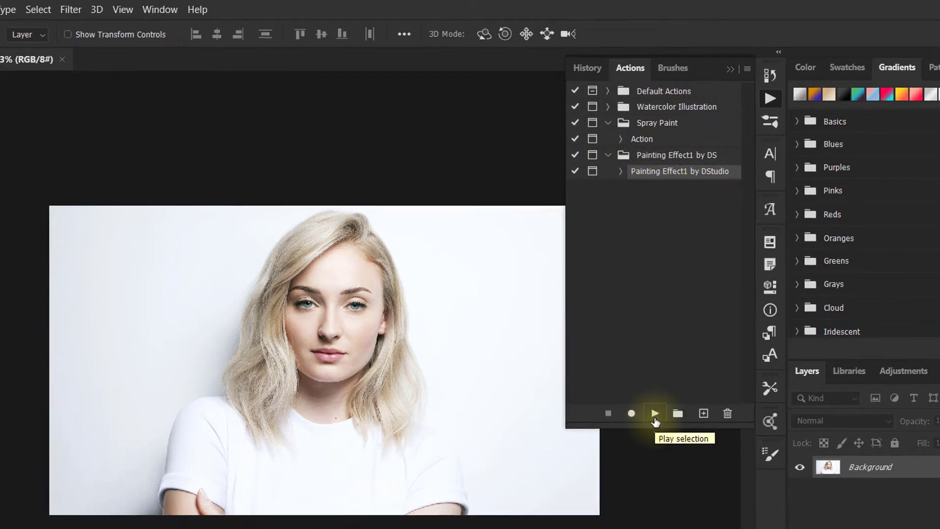
Play Painting Effect1 by DStudio, accepting the High Pass, Curves, Diffuse and Rotate Canvas dialogs.
{"action": "left_click", "coordinate": [654, 416]}
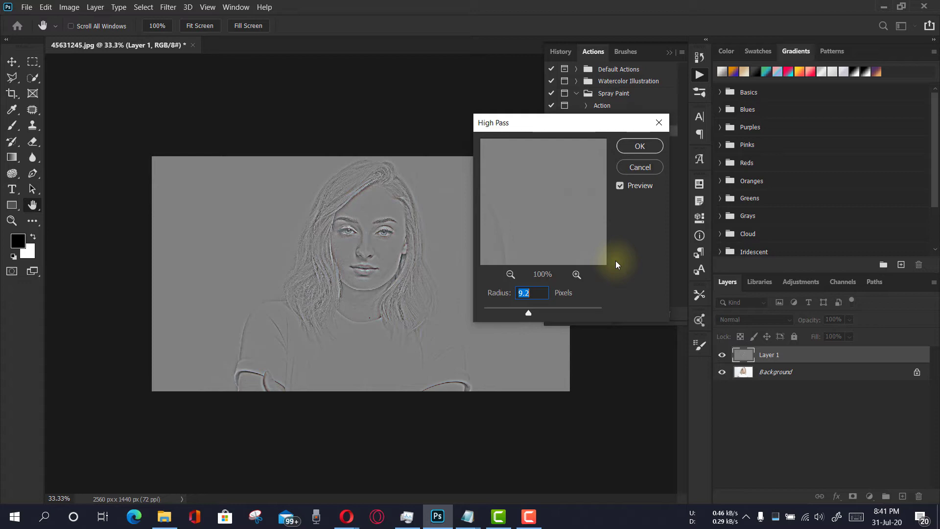
{"action": "key", "text": "Return"}
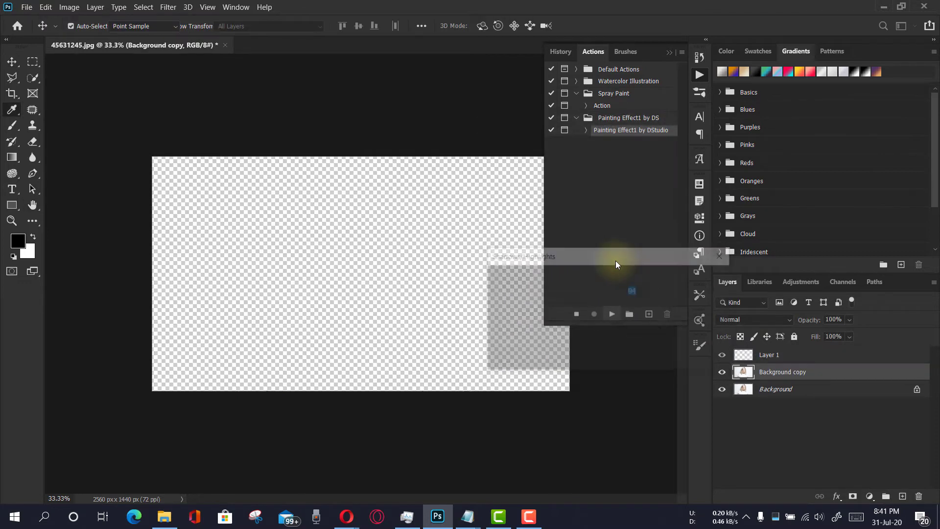
{"action": "key", "text": "Return"}
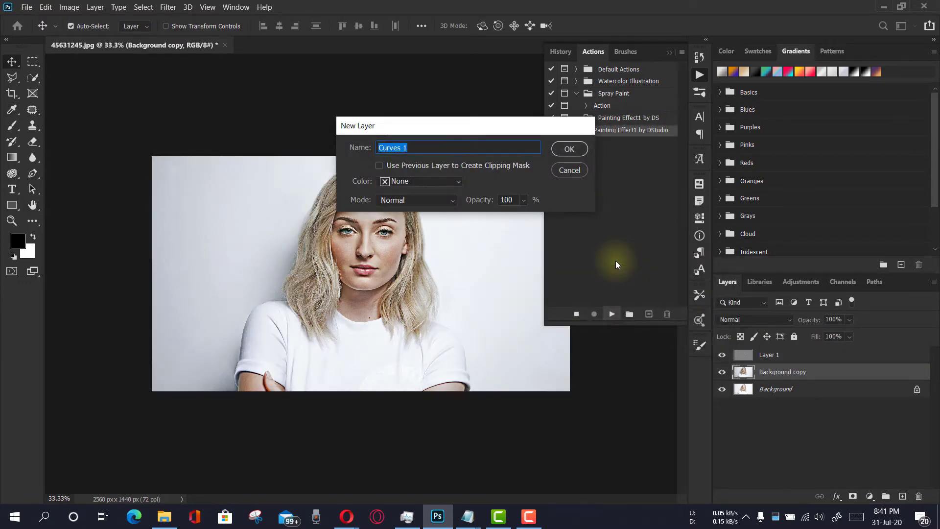
{"action": "key", "text": "Return"}
{"action": "key", "text": "Return"}
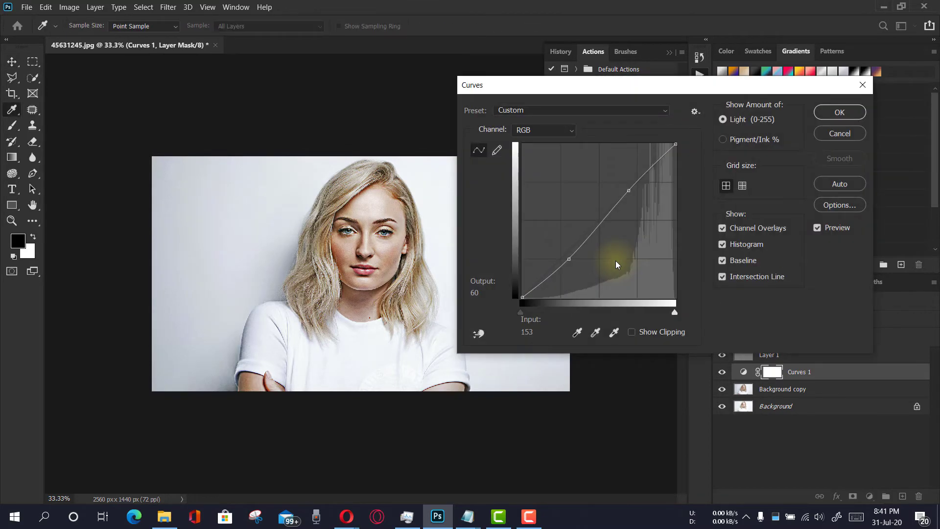
{"action": "key", "text": "Return"}
{"action": "key", "text": "Return"}
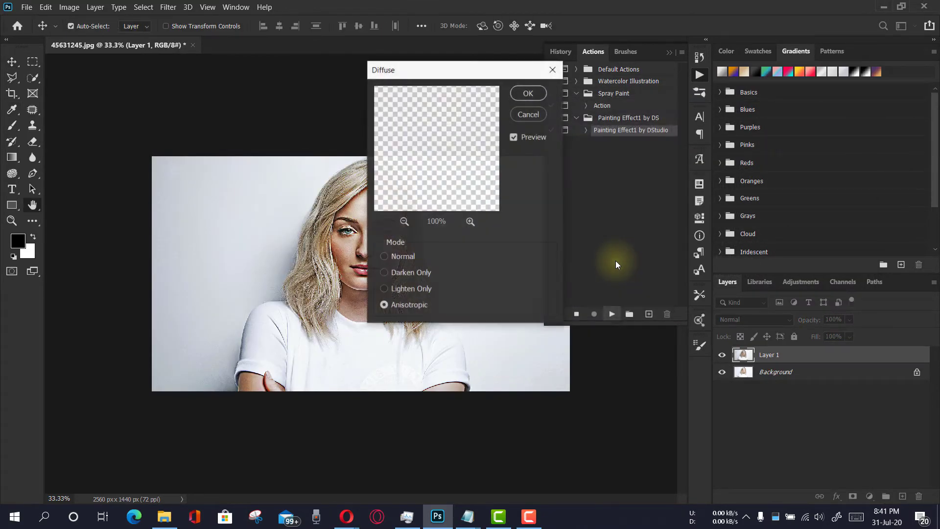
{"action": "key", "text": "Return"}
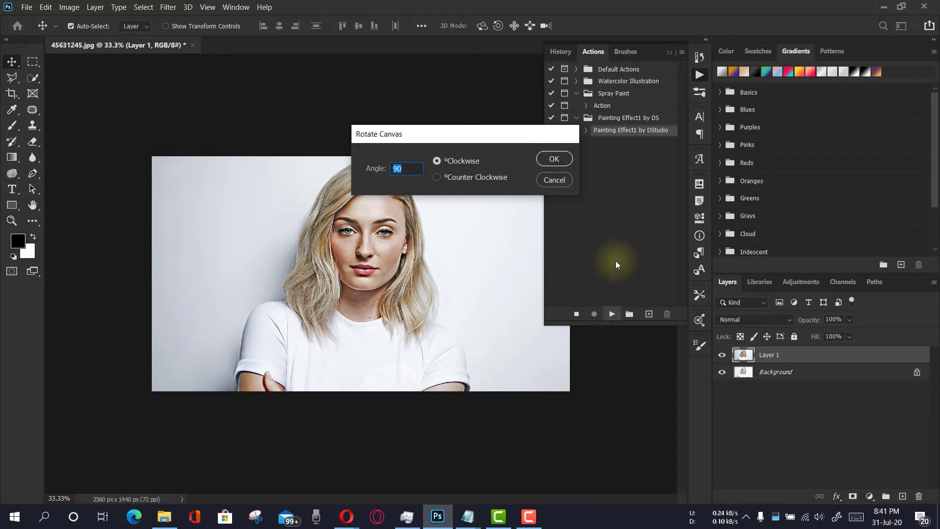
{"action": "key", "text": "Return"}
{"action": "key", "text": "Return"}
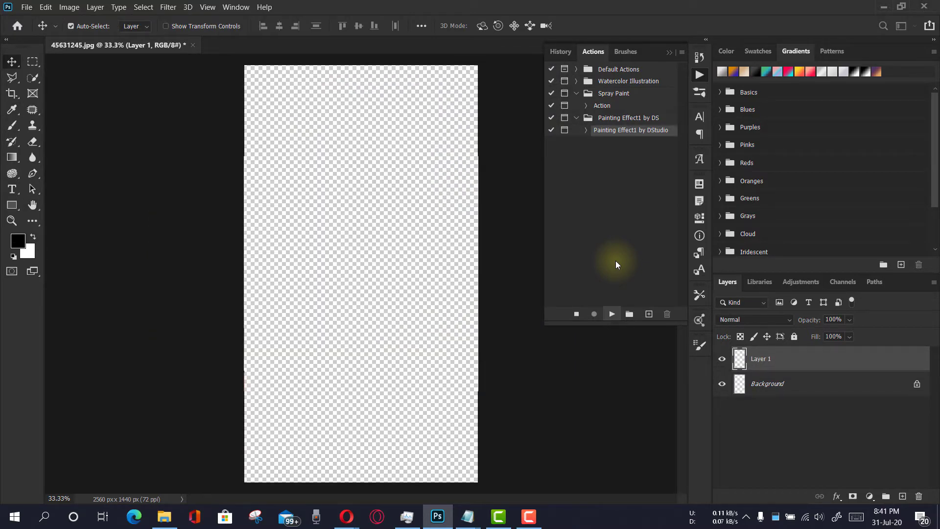
{"action": "key", "text": "Return"}
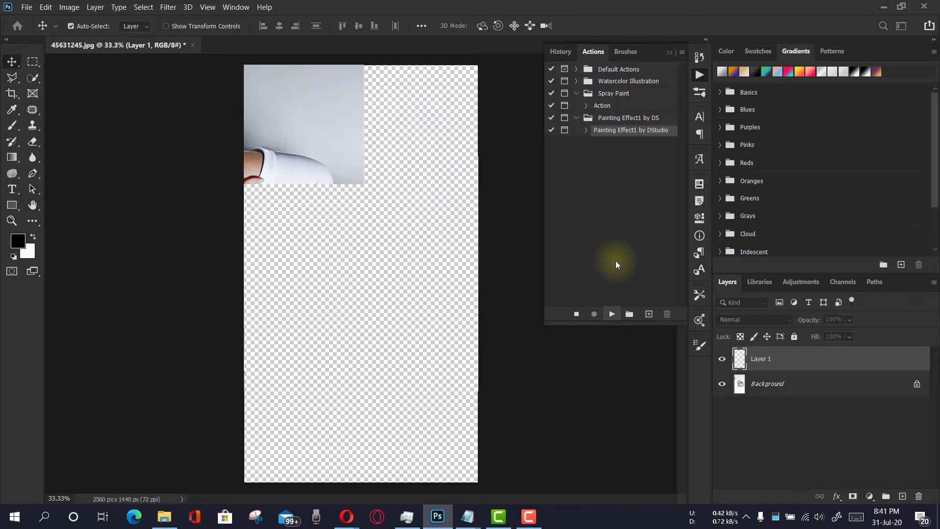
{"action": "key", "text": "Return"}
{"action": "key", "text": "Return"}
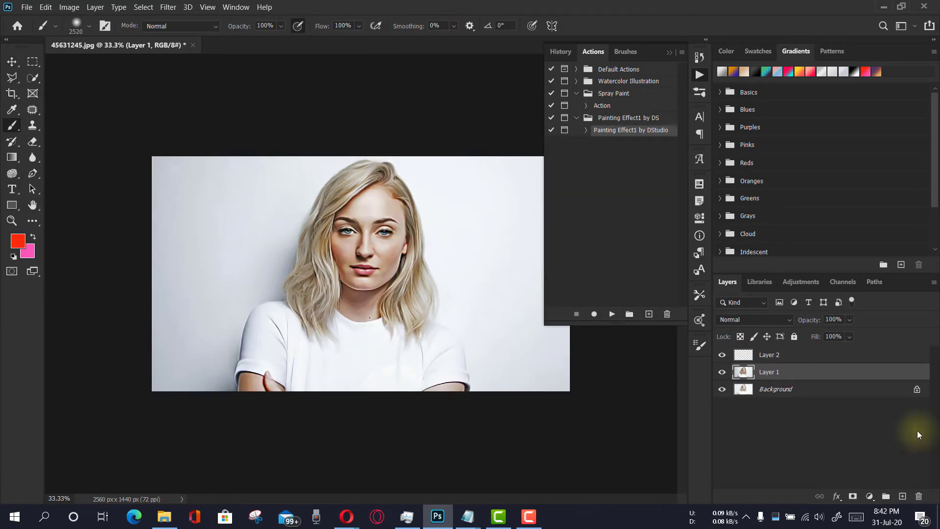
Zoom in on the portrait's face and toggle the painted layer to compare with the original.
{"action": "left_click", "coordinate": [669, 53]}
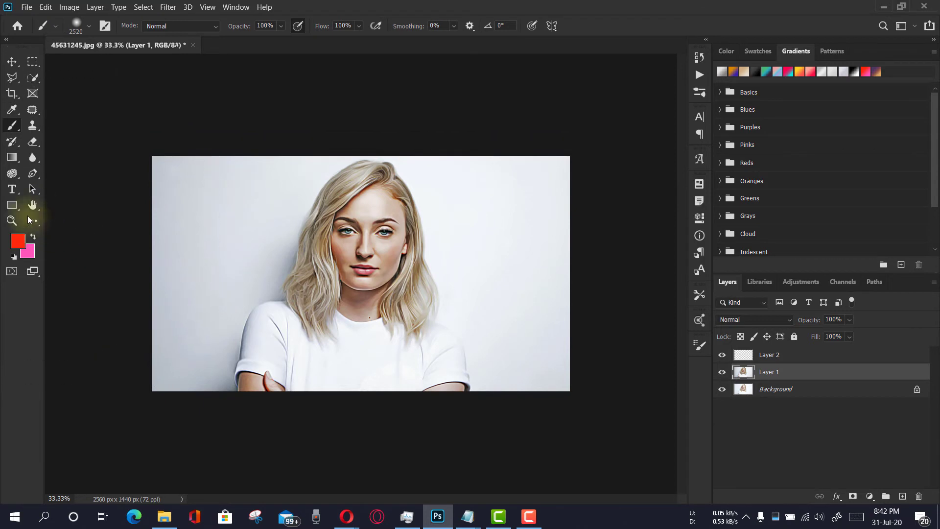
{"action": "left_click", "coordinate": [11, 220]}
{"action": "left_click_drag", "start_coordinate": [360, 228], "coordinate": [458, 331]}
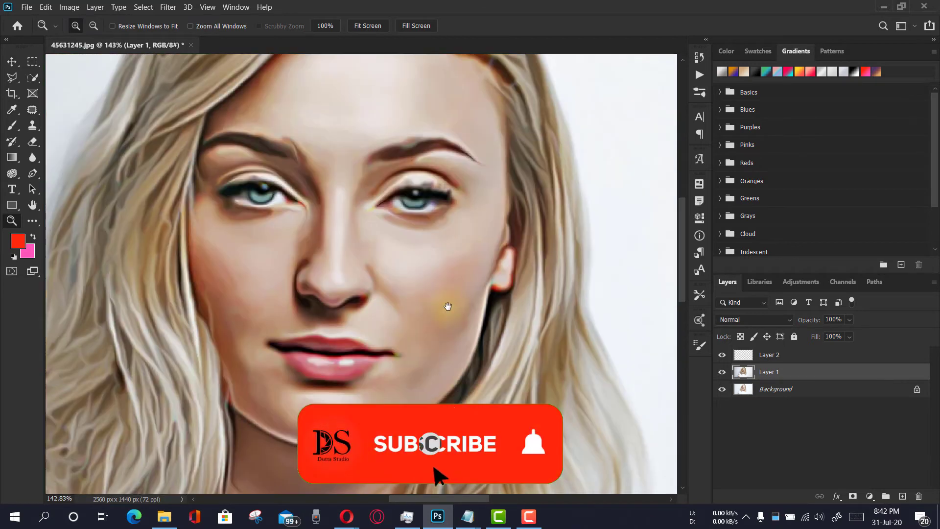
{"action": "left_click_drag", "start_coordinate": [448, 306], "coordinate": [467, 337]}
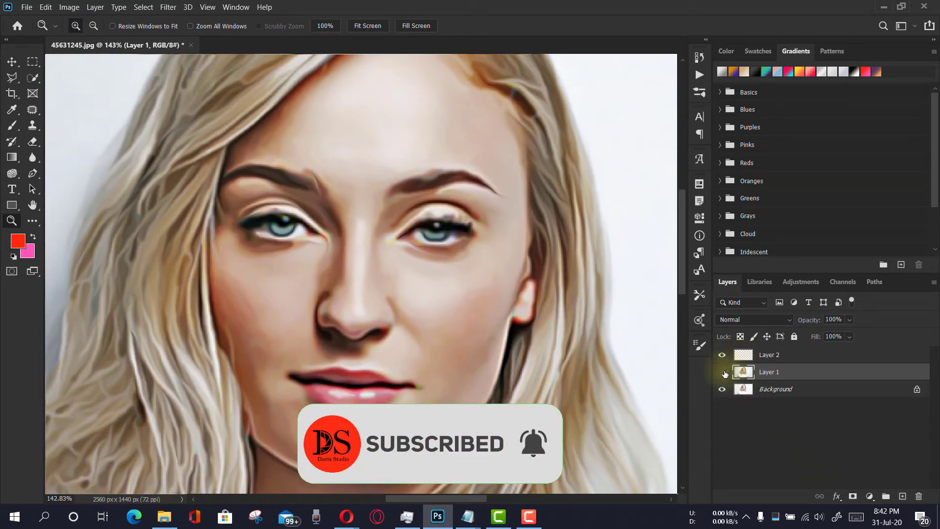
{"action": "left_click", "coordinate": [723, 372]}
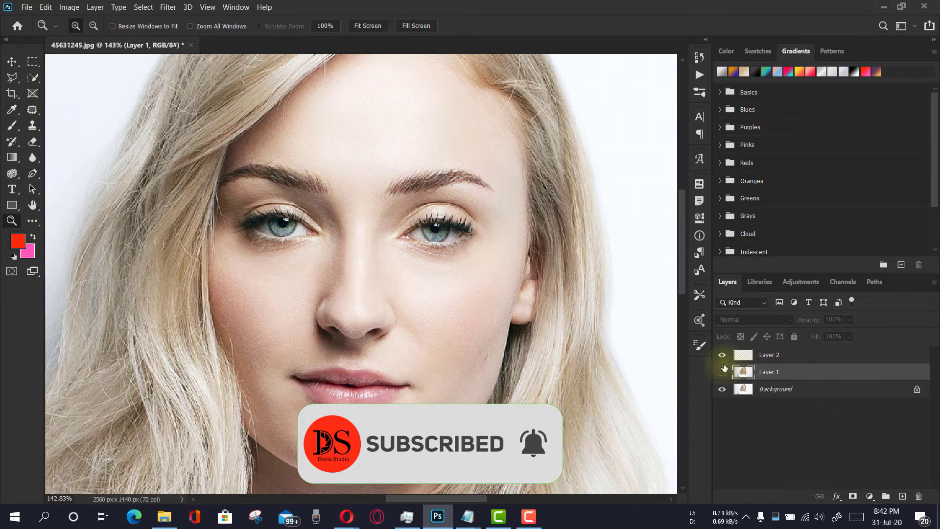
{"action": "left_click", "coordinate": [723, 371]}
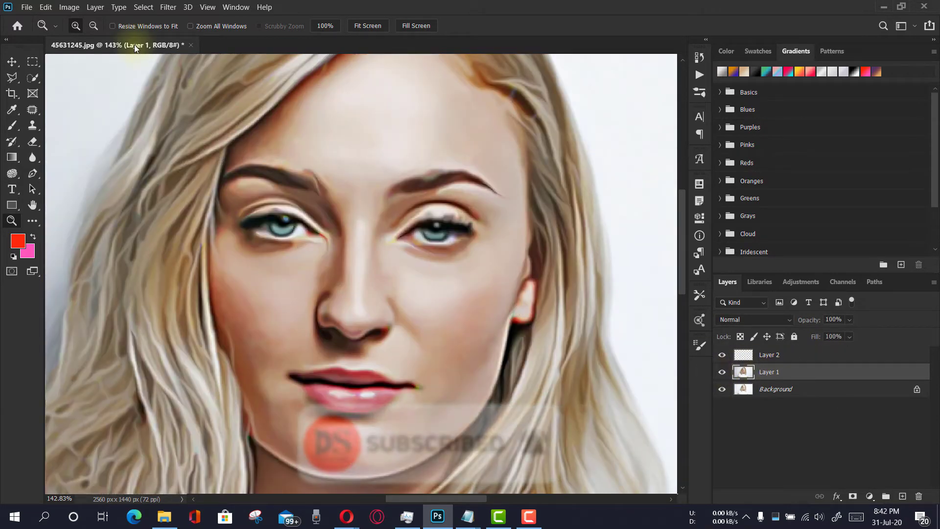
Zoom out to the whole portrait and compare the painted layer with the original again.
{"action": "left_click", "coordinate": [93, 26]}
{"action": "left_click", "coordinate": [377, 136]}
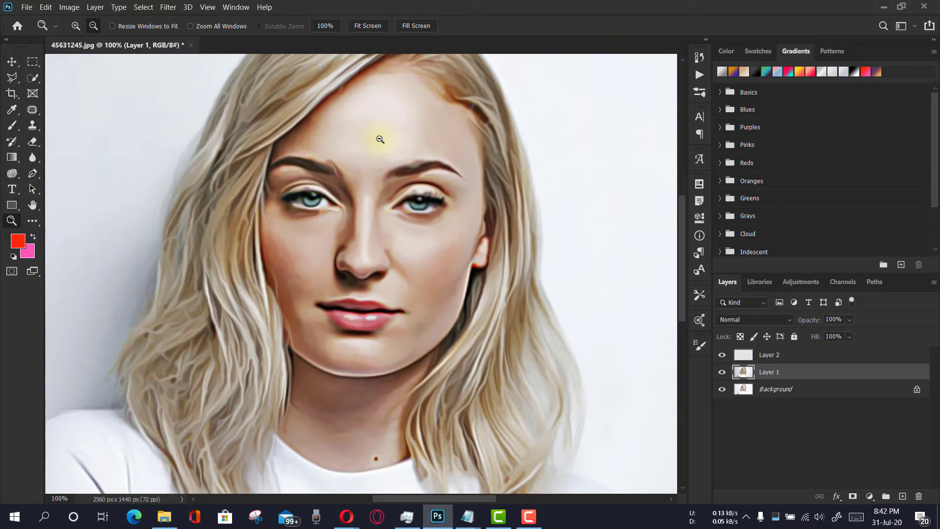
{"action": "left_click", "coordinate": [386, 196]}
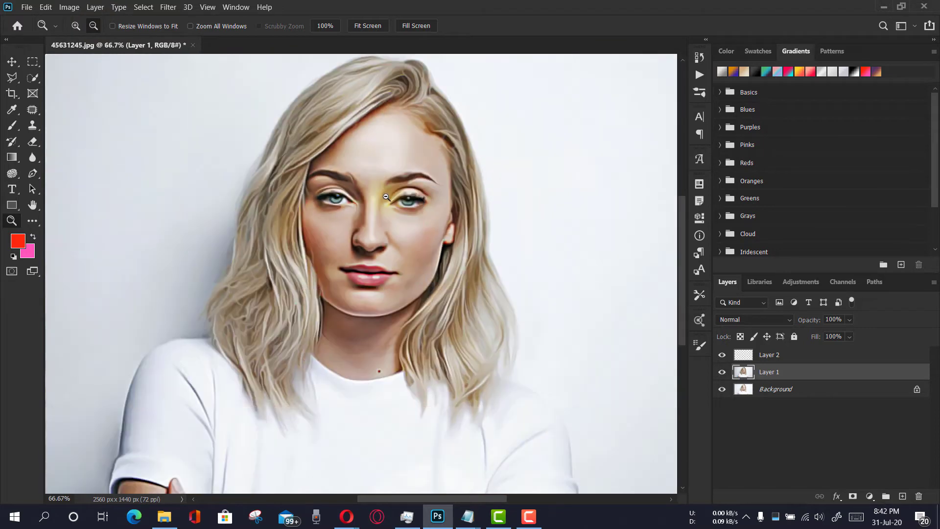
{"action": "left_click", "coordinate": [721, 372]}
{"action": "left_click", "coordinate": [721, 373]}
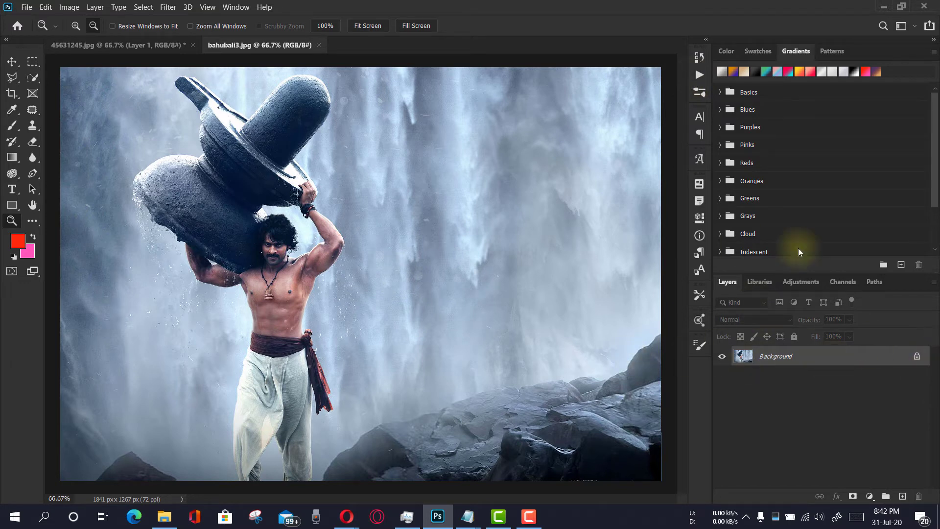
Apply Painting Effect1 by DStudio to bahubali3.jpg and compare the result with the original.
{"action": "left_click", "coordinate": [699, 75]}
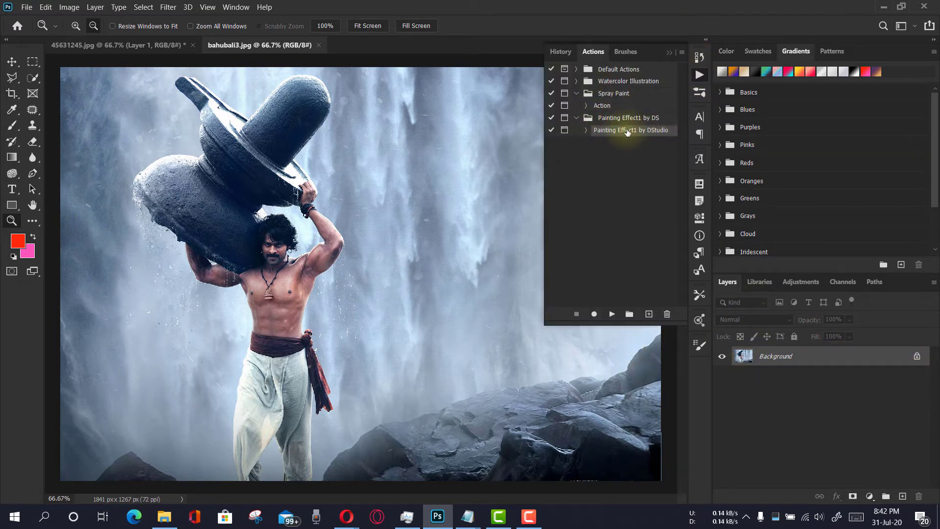
{"action": "left_click", "coordinate": [614, 314]}
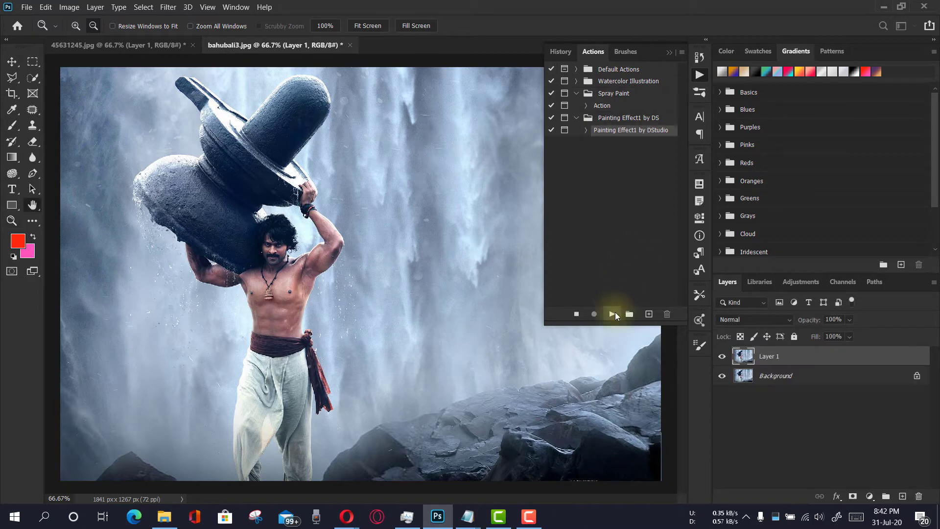
{"action": "key", "text": "Return"}
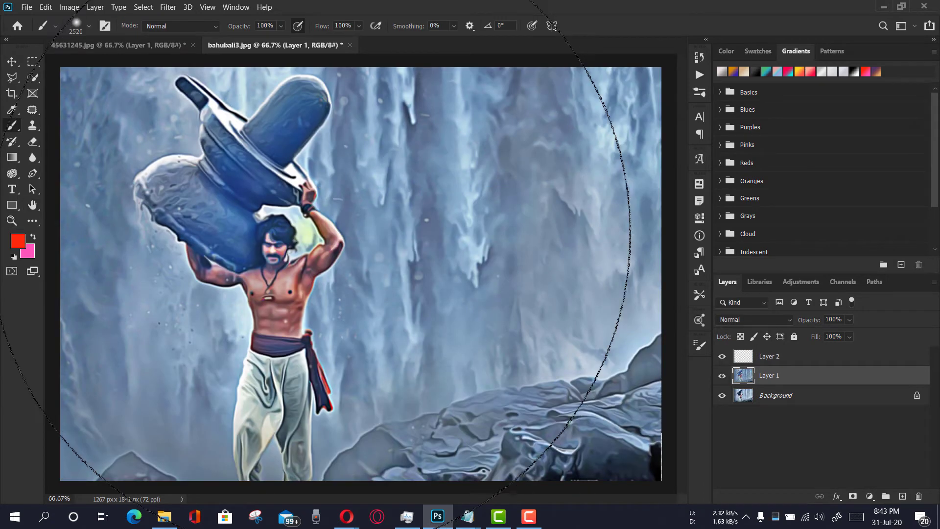
{"action": "left_click", "coordinate": [724, 377]}
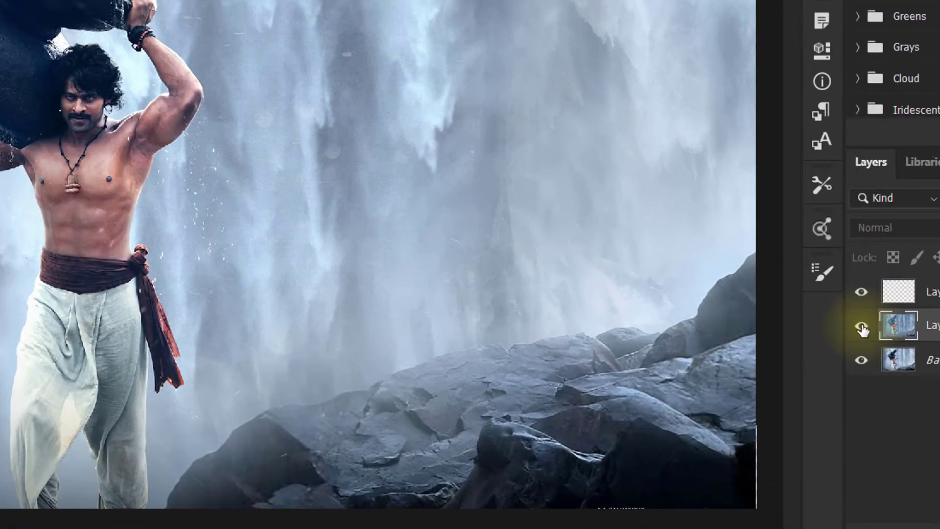
{"action": "left_click", "coordinate": [722, 375]}
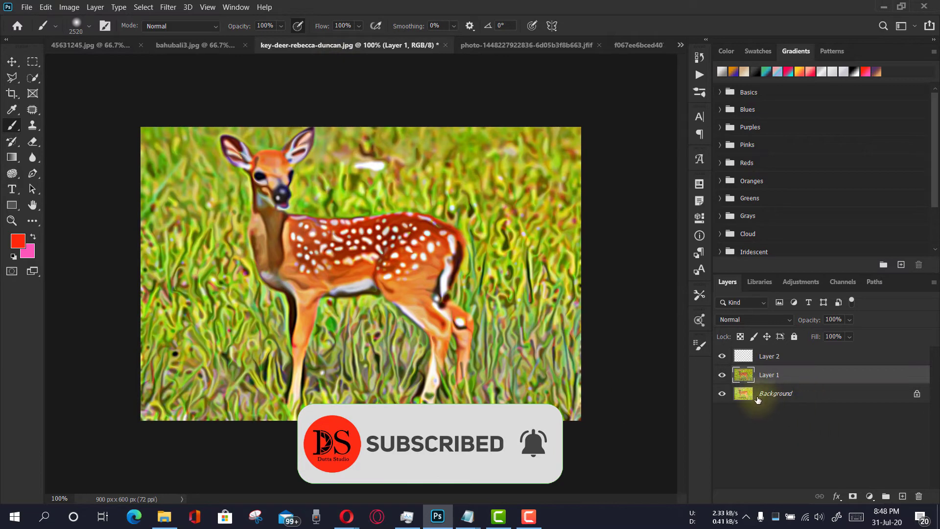
Compare the painted deer and seagull images against their originals by toggling the painted layer.
{"action": "left_click", "coordinate": [722, 375]}
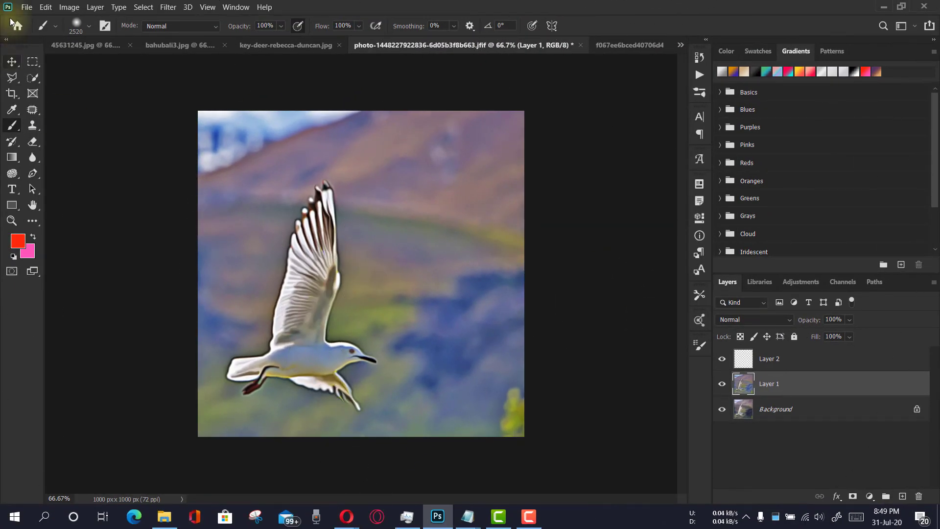
{"action": "left_click", "coordinate": [11, 61]}
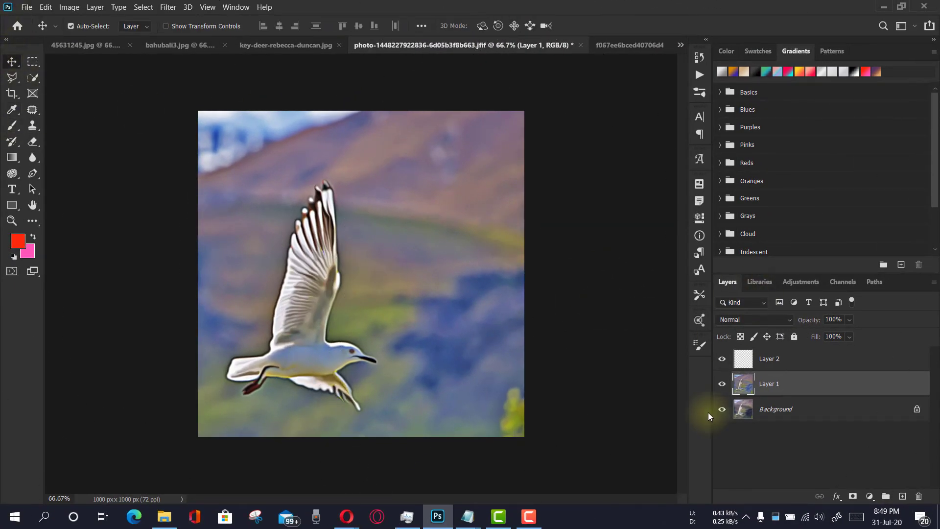
{"action": "left_click", "coordinate": [722, 384]}
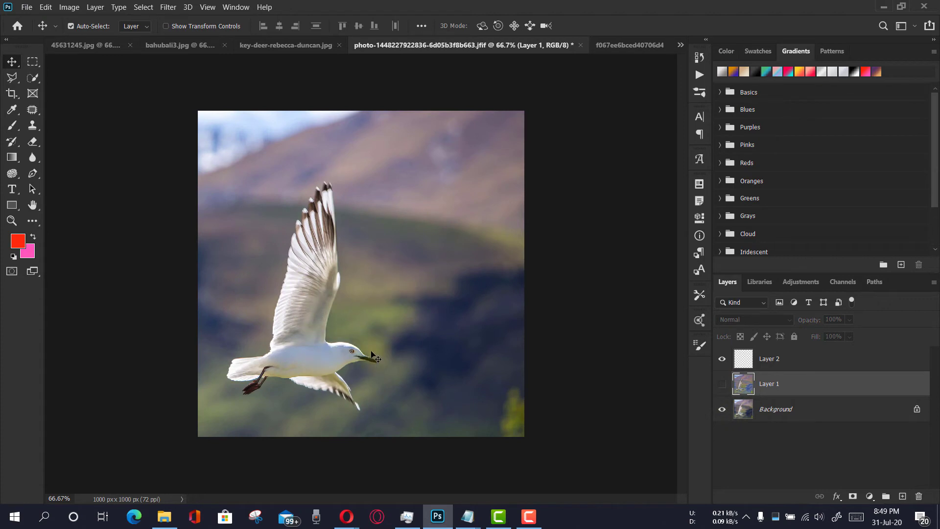
{"action": "left_click", "coordinate": [721, 384]}
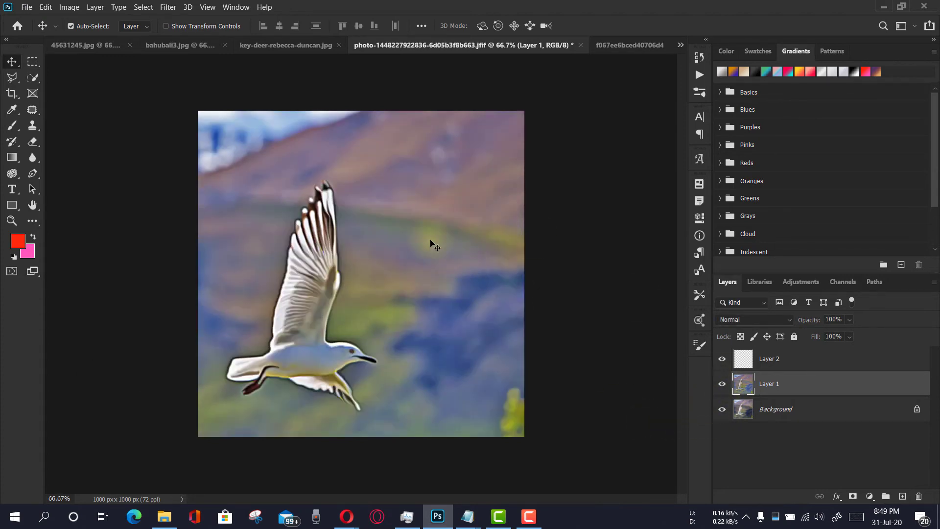
Switch to the flower document and compare its painted layer with the original.
{"action": "left_click", "coordinate": [644, 44]}
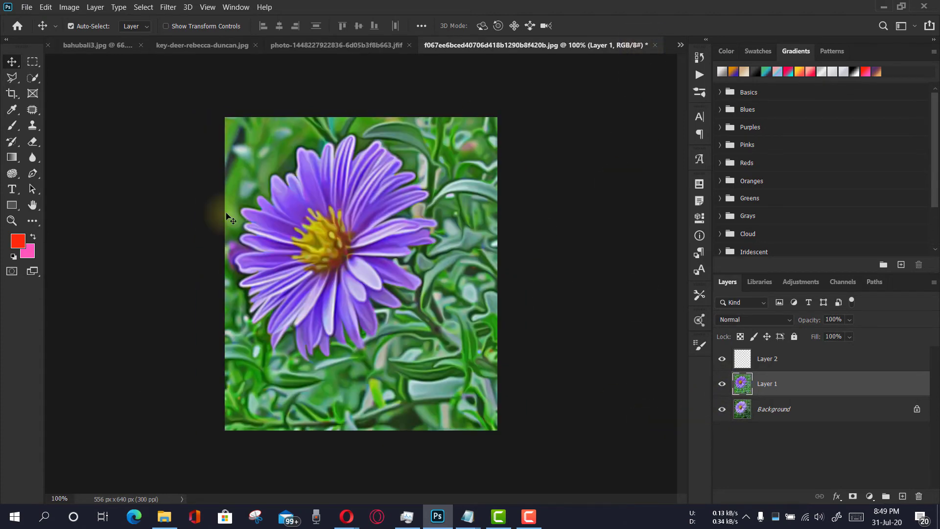
{"action": "left_click", "coordinate": [722, 384]}
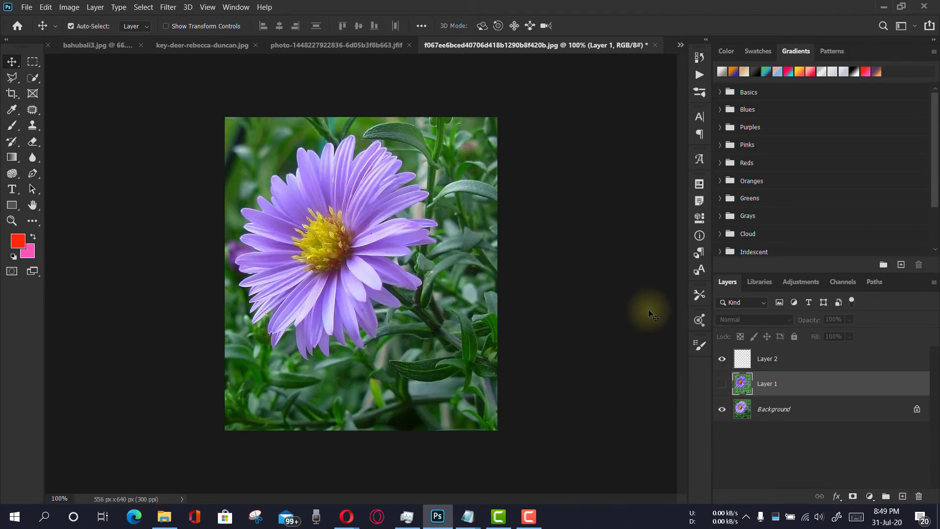
{"action": "left_click", "coordinate": [721, 384]}
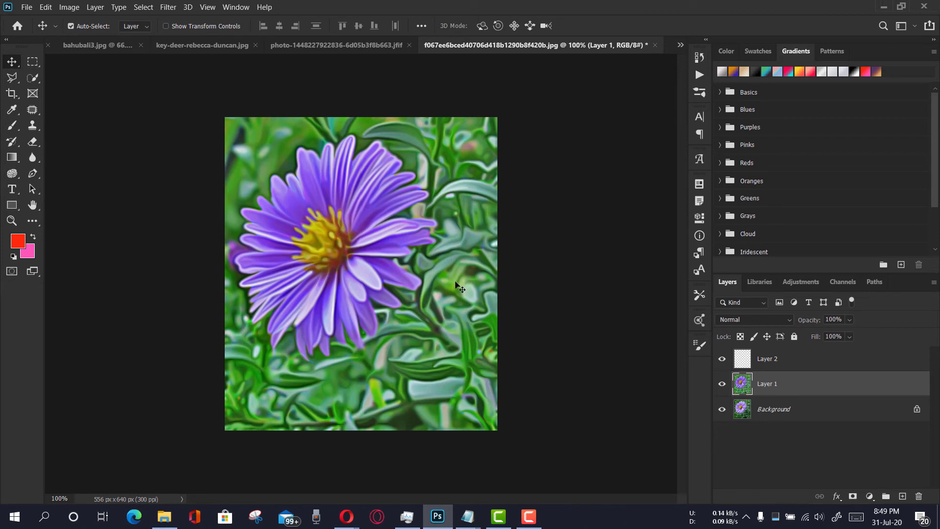
{"action": "left_click", "coordinate": [723, 414]}
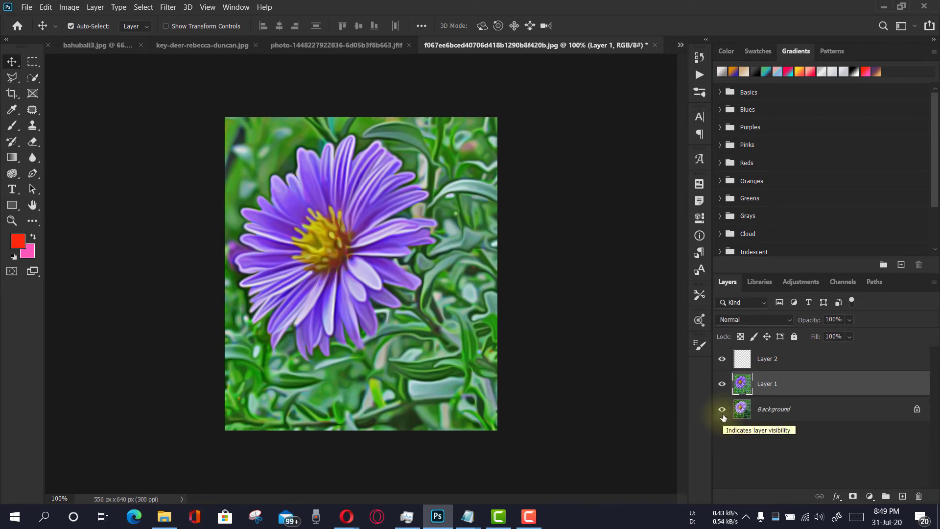
Apply a High Pass filter with radius 4.1 to the flower's Background layer.
{"action": "left_click", "coordinate": [795, 414]}
{"action": "left_click", "coordinate": [173, 8]}
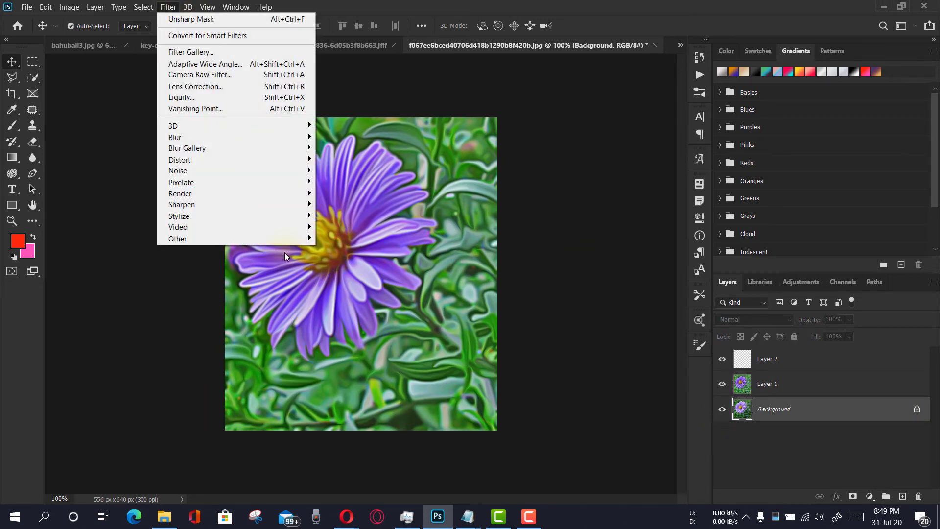
{"action": "mouse_move", "coordinate": [178, 239]}
{"action": "left_click", "coordinate": [343, 249]}
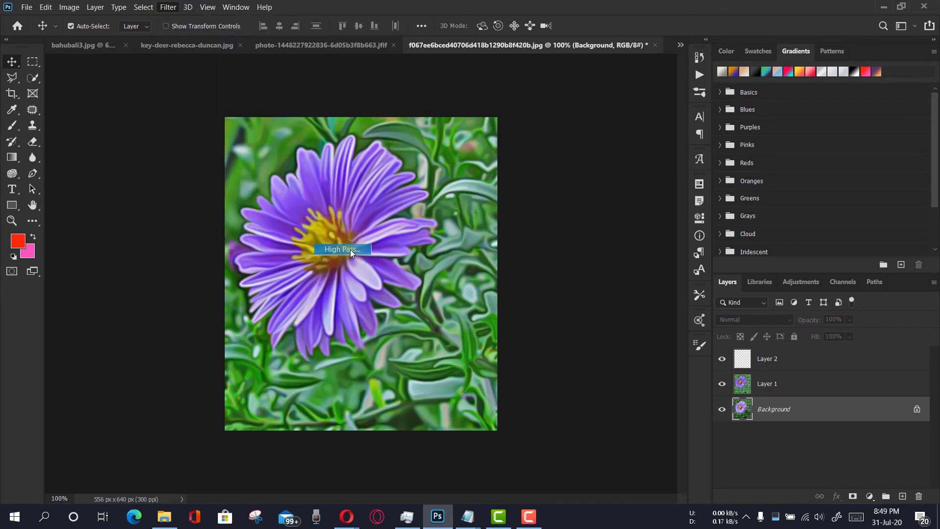
{"action": "left_click", "coordinate": [640, 146]}
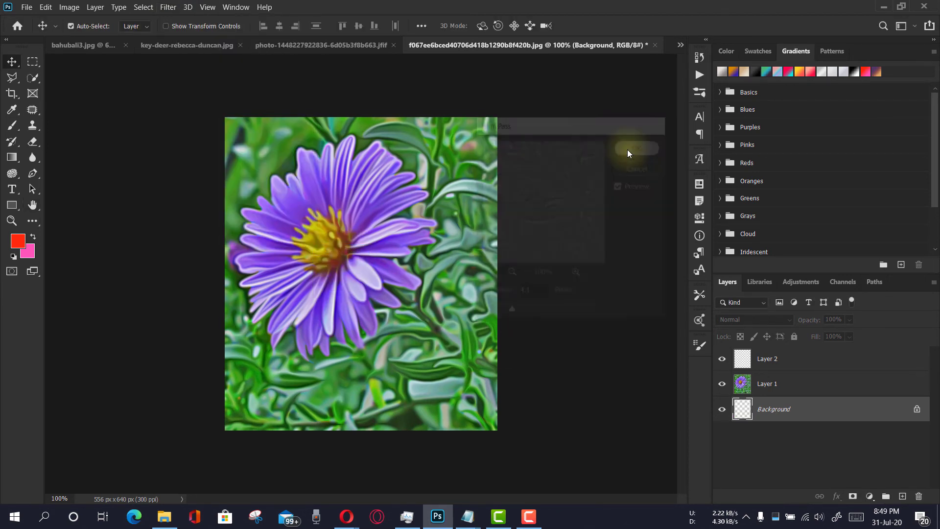
Unlock the High Pass layer, move it above Layer 1, and set its blend mode to Overlay.
{"action": "mouse_move", "coordinate": [764, 409]}
{"action": "left_mouse_down"}
{"action": "mouse_move", "coordinate": [767, 364]}
{"action": "mouse_move", "coordinate": [797, 413]}
{"action": "left_mouse_up"}
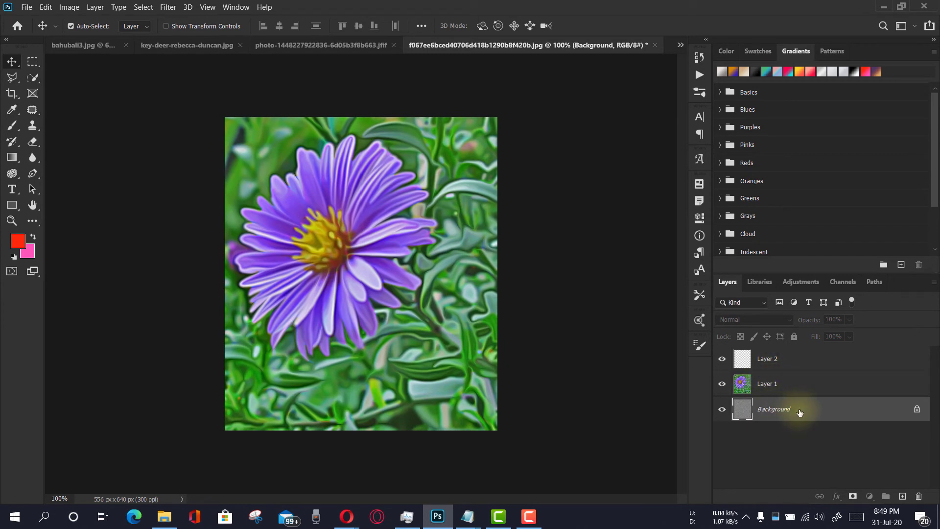
{"action": "left_click", "coordinate": [917, 409]}
{"action": "left_click_drag", "start_coordinate": [825, 412], "coordinate": [824, 383]}
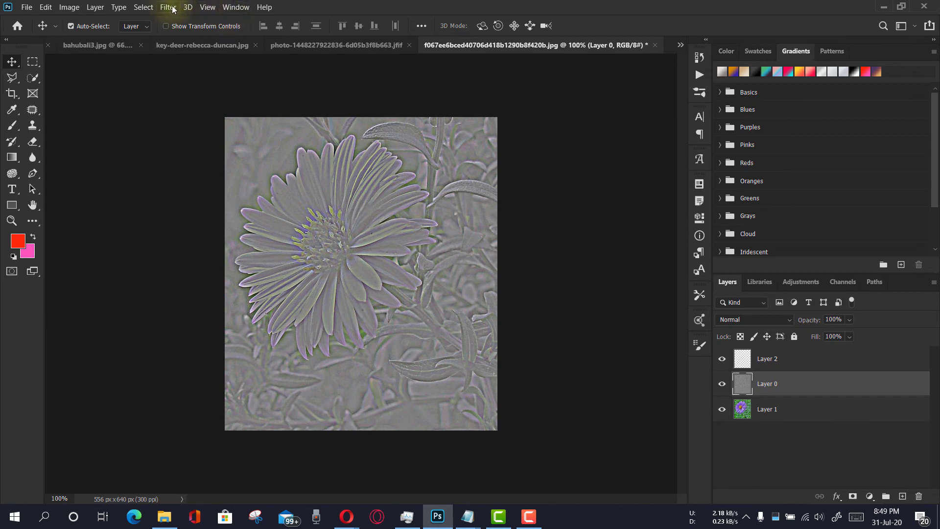
{"action": "left_click", "coordinate": [774, 320]}
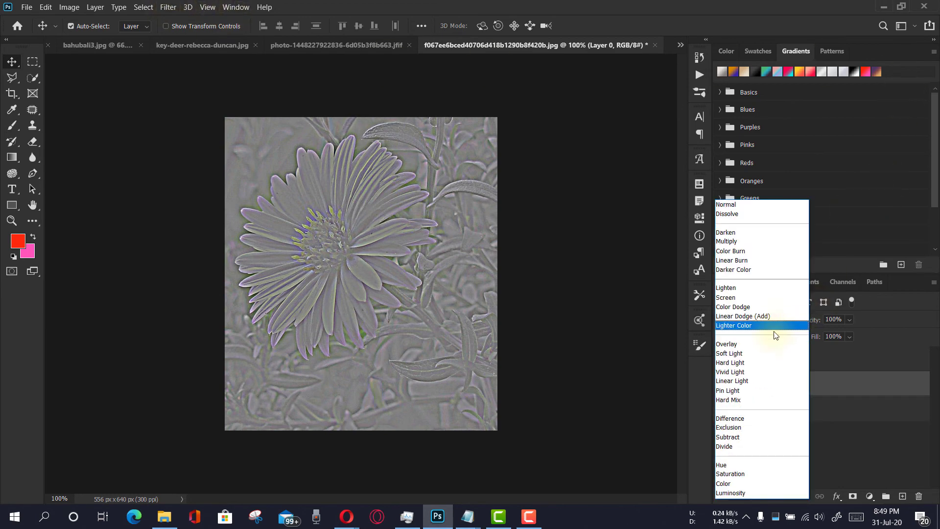
{"action": "left_click", "coordinate": [775, 346]}
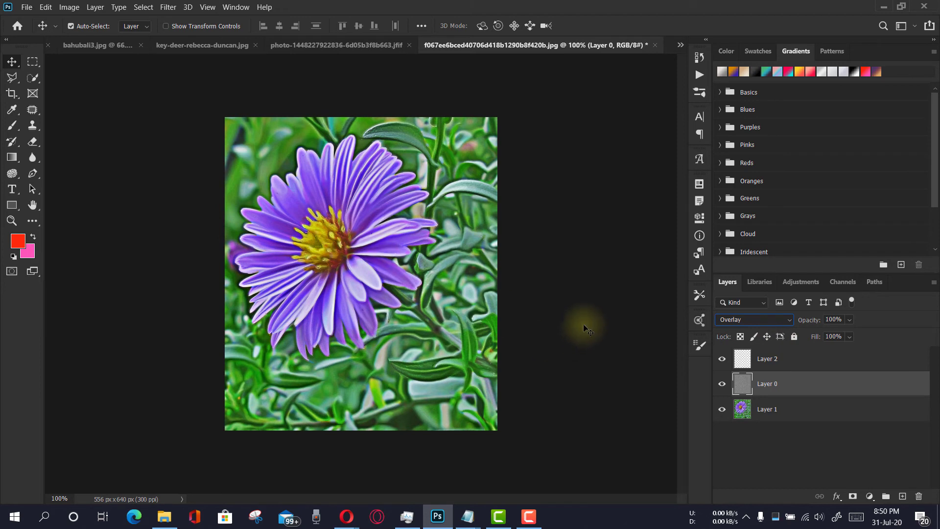
{"action": "left_click", "coordinate": [720, 386]}
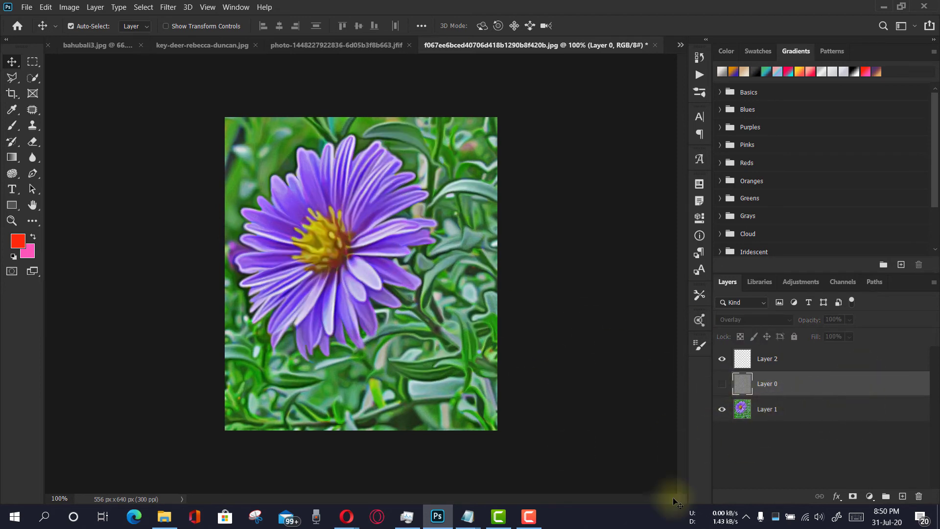
{"action": "left_click", "coordinate": [723, 384]}
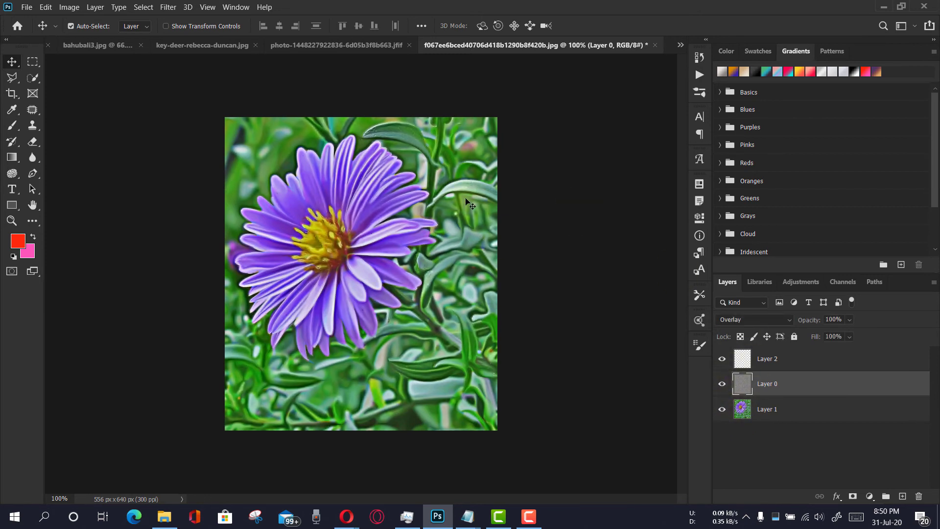